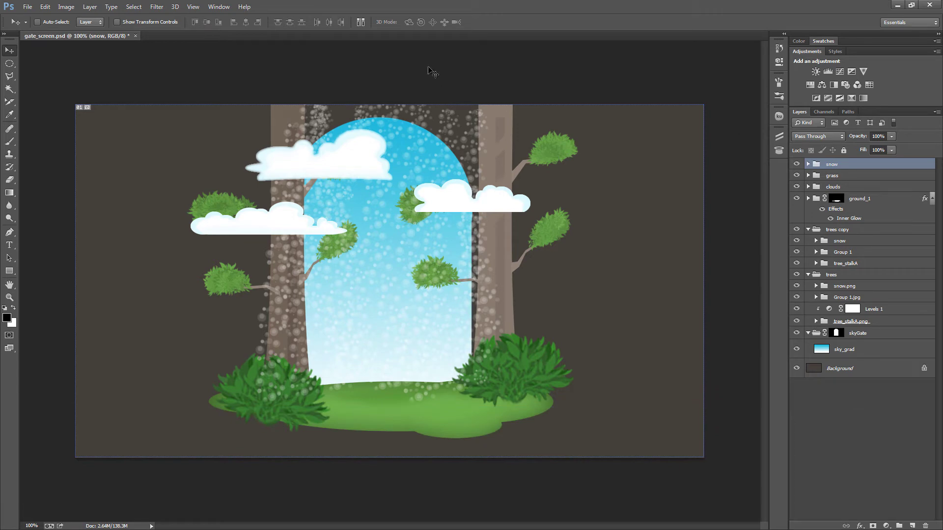
# Place Photoshop beside the exported-images folder and open Save for Web for gate_screen.psd.
pyautogui.click(911, 6)
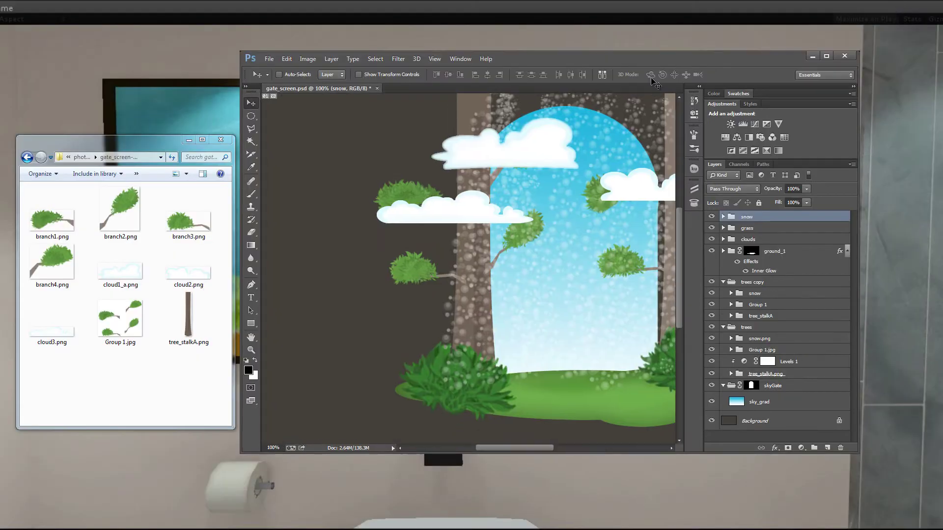
pyautogui.click(146, 130)
pyautogui.moveTo(145, 131); pyautogui.dragTo(146, 131)
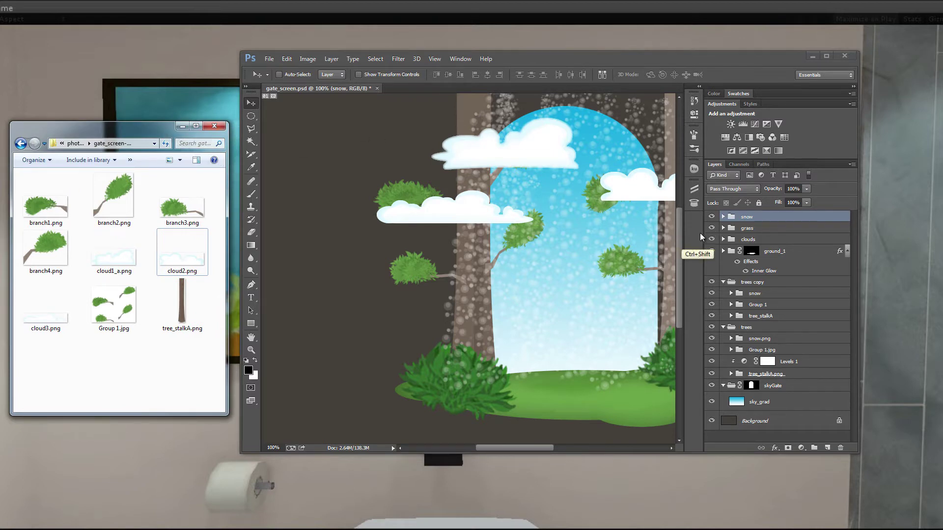
pyautogui.hotkey('ctrl', 'alt', 'shift', 's')
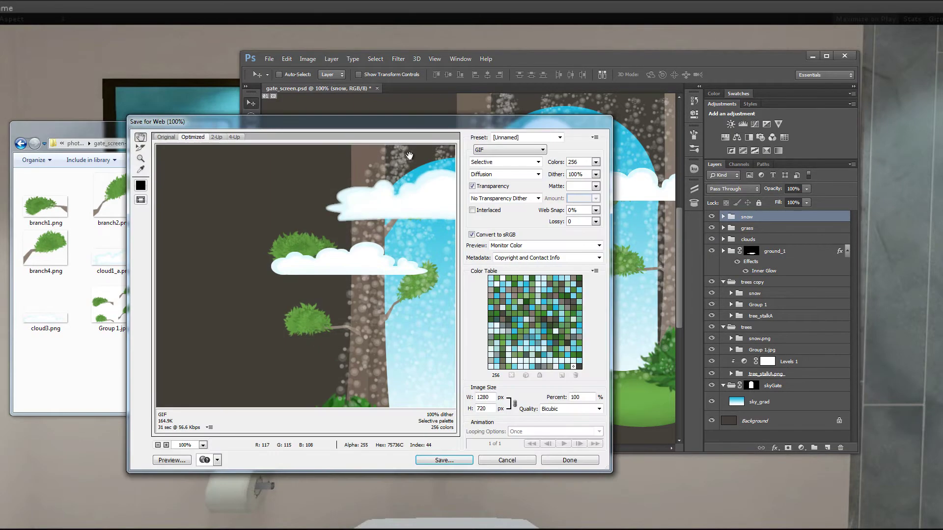
pyautogui.moveTo(410, 156); pyautogui.dragTo(273, 159)
pyautogui.click(528, 150)
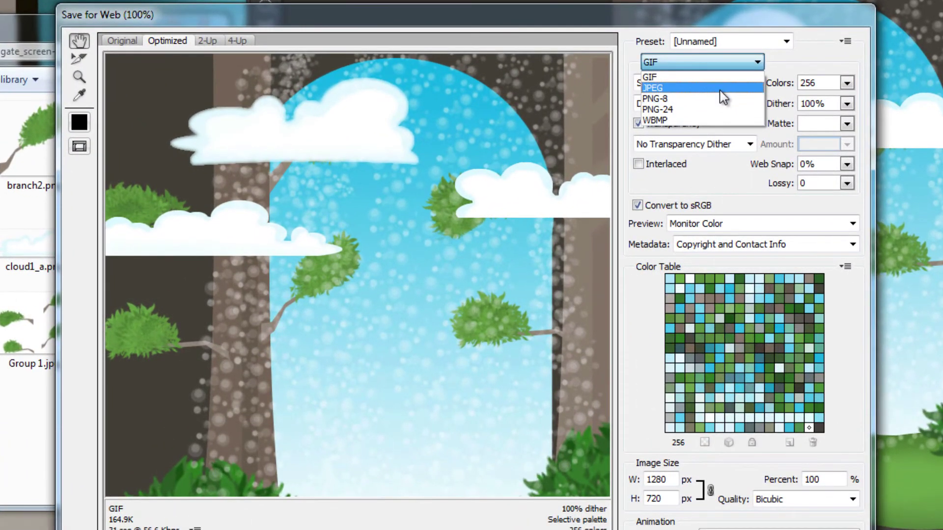
pyautogui.click(591, 136)
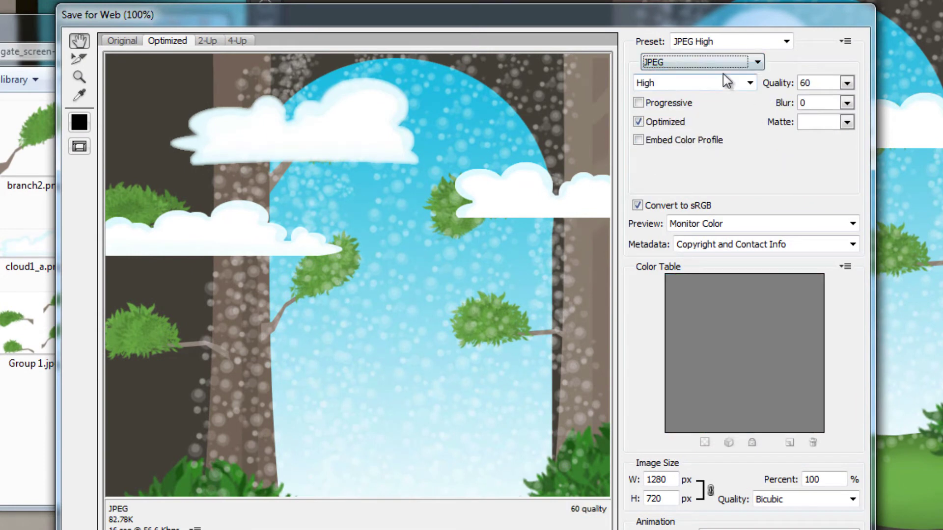
pyautogui.click(847, 83)
pyautogui.moveTo(810, 103); pyautogui.dragTo(741, 104)
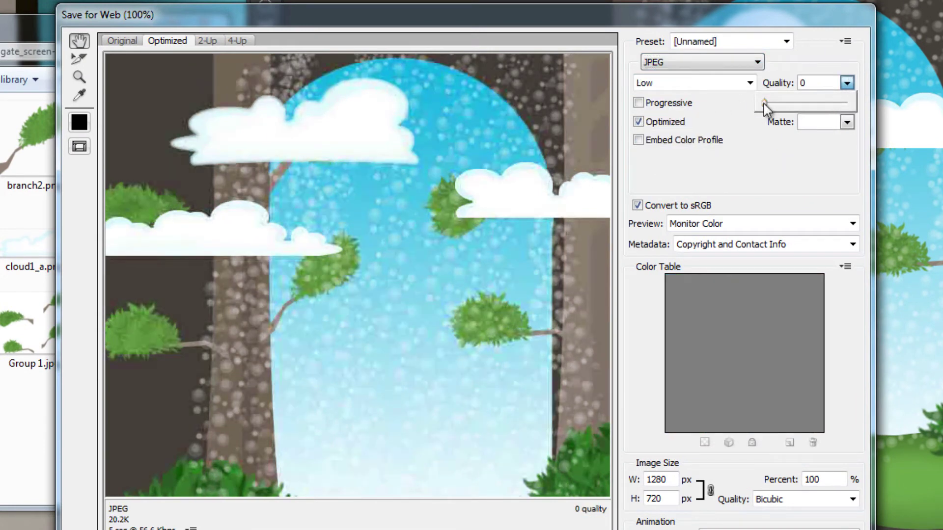
pyautogui.moveTo(765, 103); pyautogui.dragTo(906, 109)
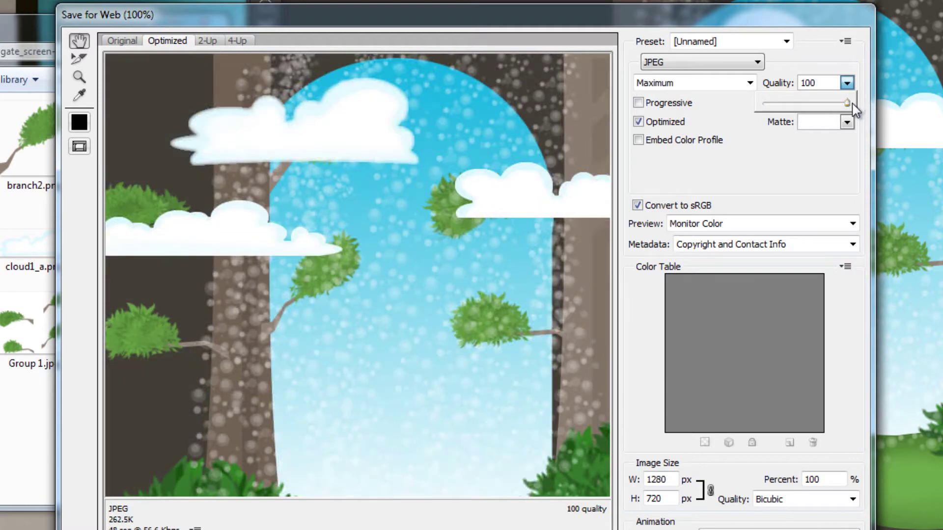
pyautogui.moveTo(847, 103); pyautogui.dragTo(808, 103)
pyautogui.click(718, 61)
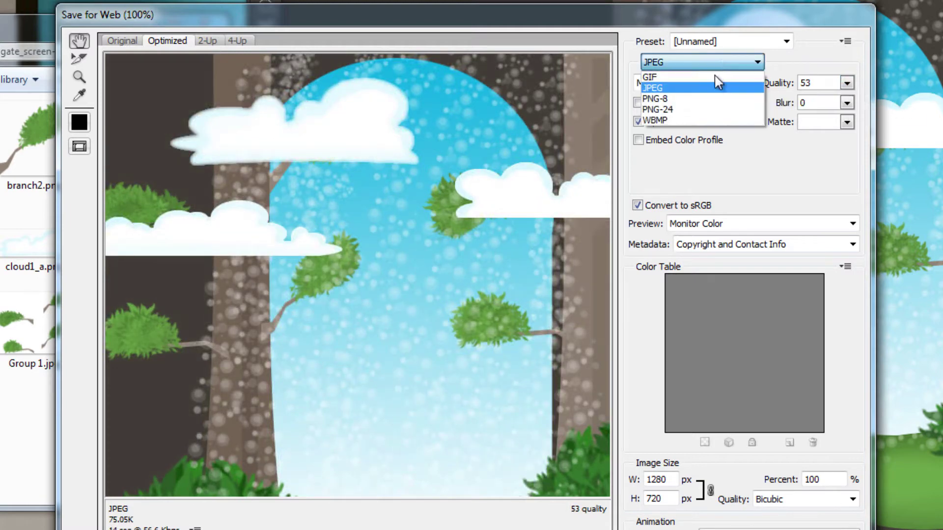
pyautogui.click(708, 100)
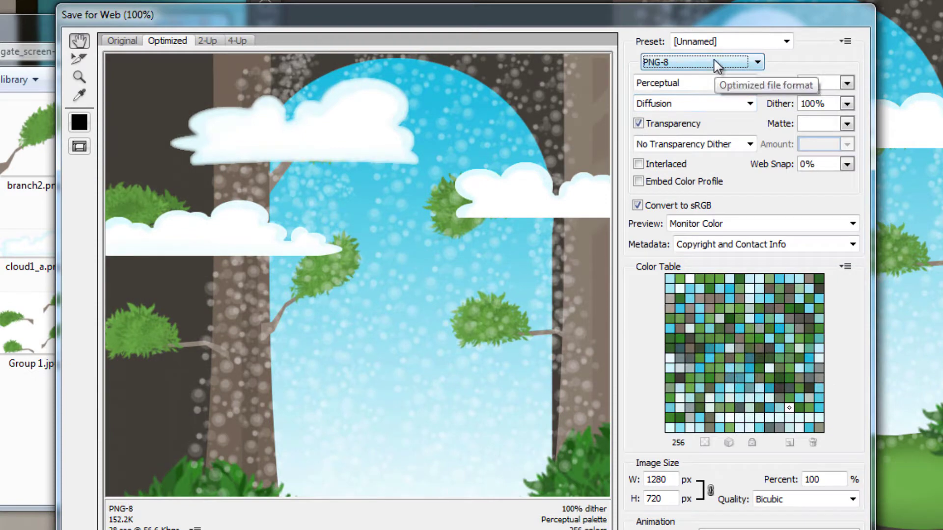
pyautogui.click(715, 63)
pyautogui.click(711, 109)
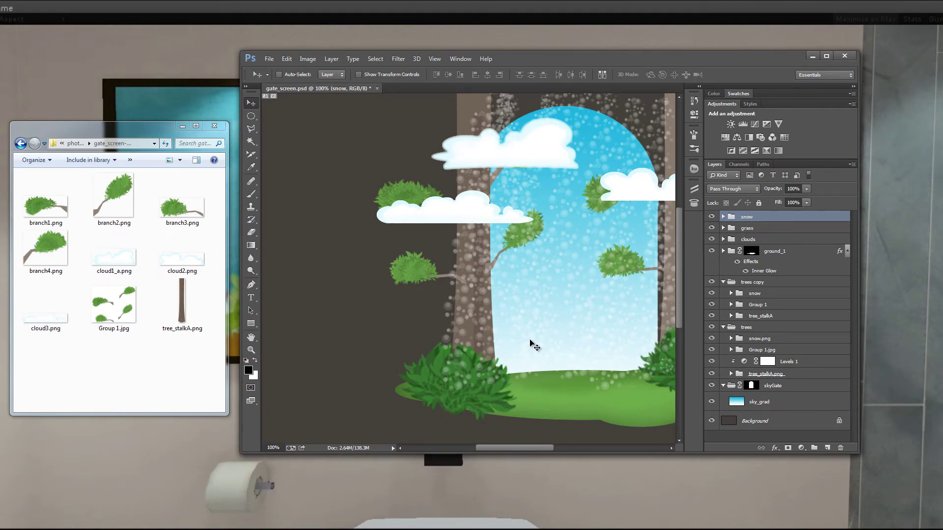
# Append _btn.png to the clouds group name and locate the new clouds_btn.png in the folder.
pyautogui.click(731, 239)
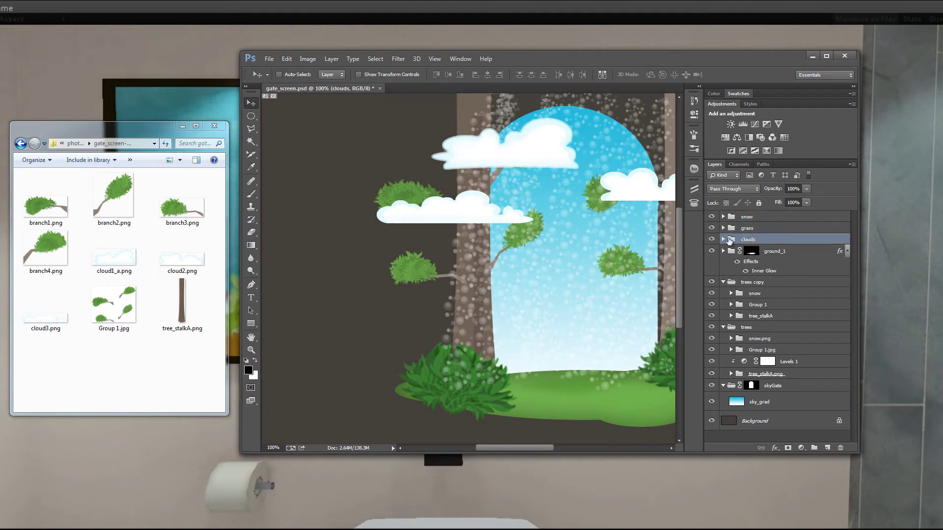
pyautogui.click(723, 239)
pyautogui.click(712, 240)
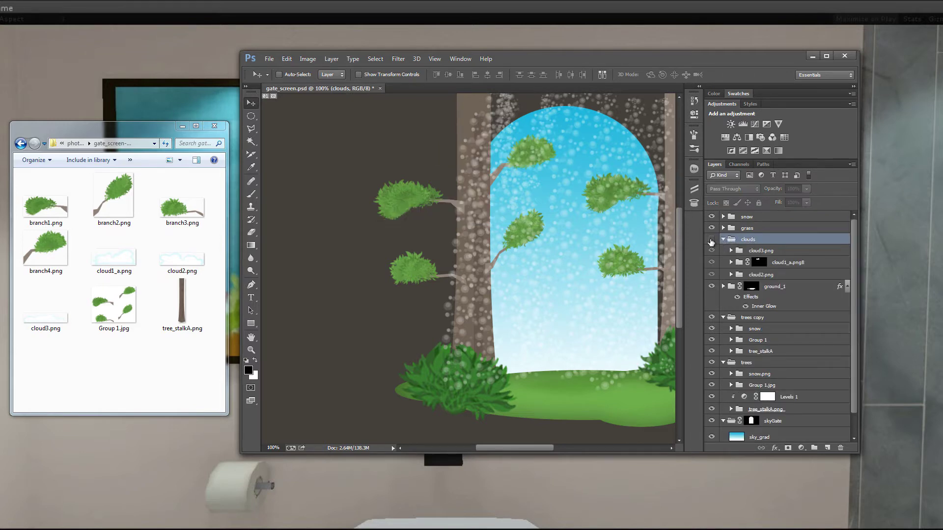
pyautogui.click(712, 239)
pyautogui.doubleClick(750, 239)
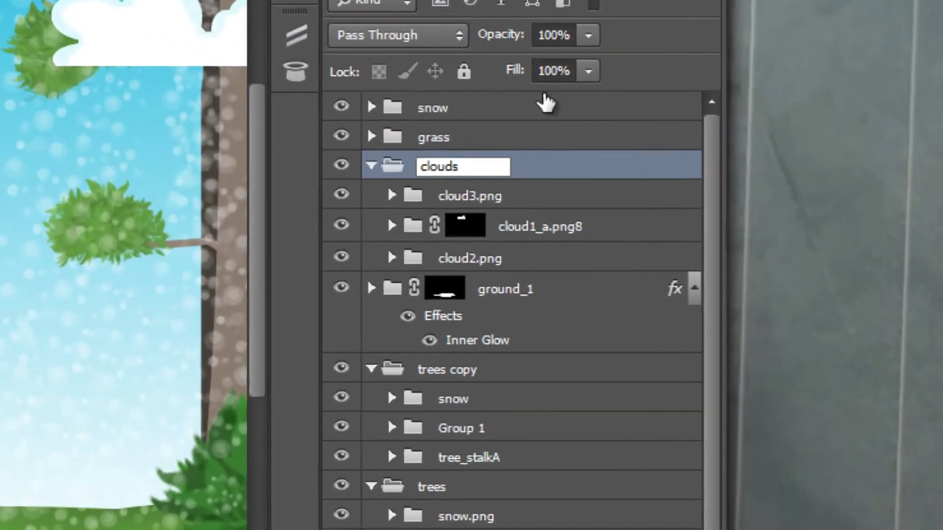
pyautogui.write('_')
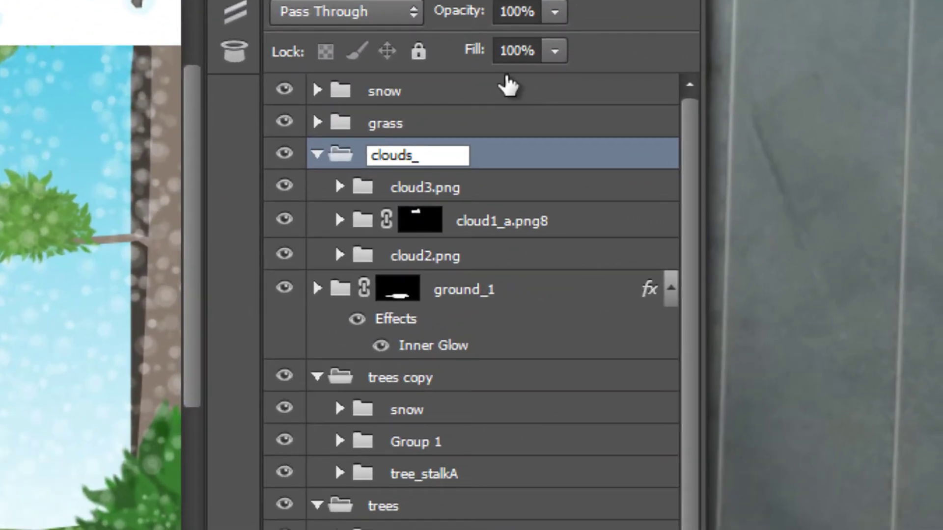
pyautogui.write('btn.png')
pyautogui.press('Return')
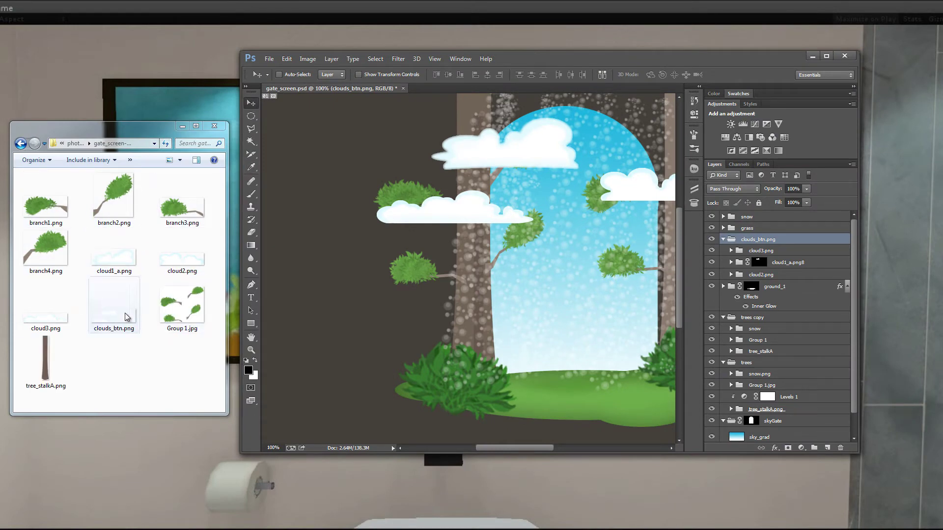
pyautogui.click(123, 328)
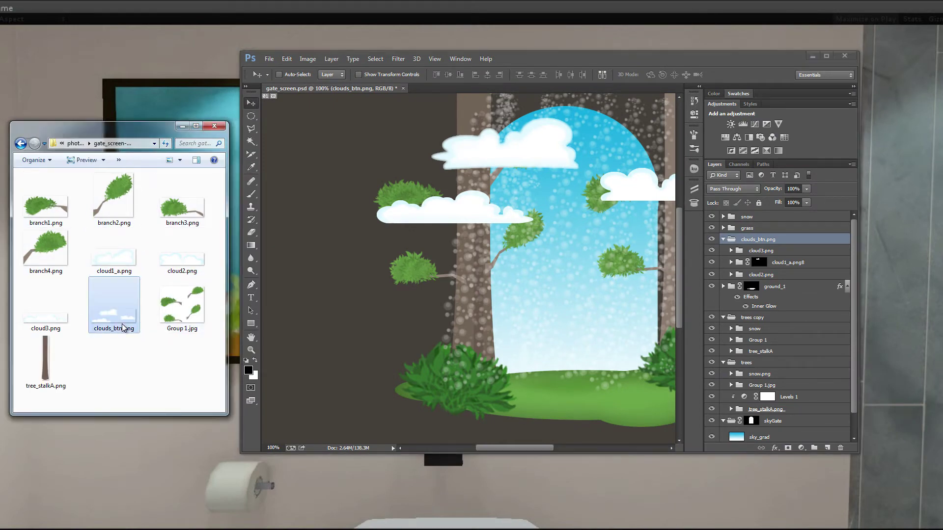
# Rename the clouds_btn.png group to clouds.png32 and check clouds.png in the export folder.
pyautogui.click(768, 236)
pyautogui.doubleClick(764, 239)
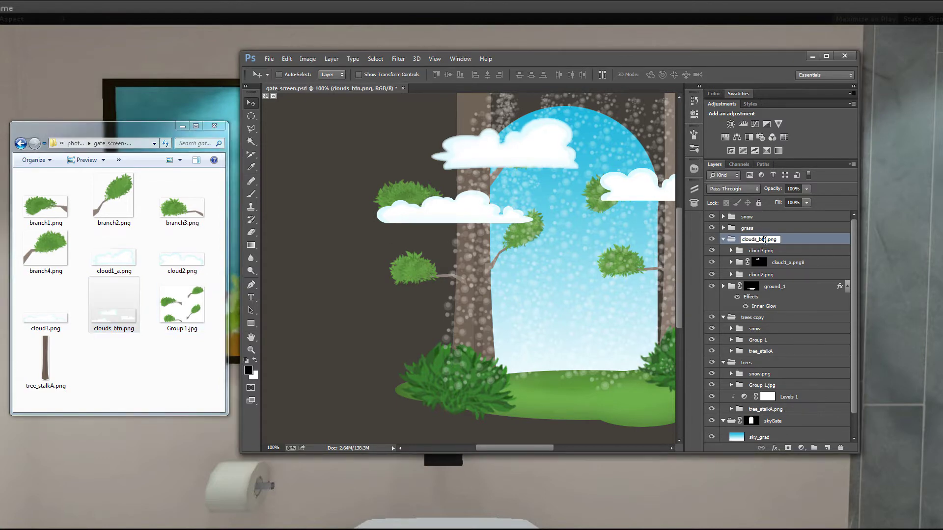
pyautogui.hotkey('ctrl', 'a')
pyautogui.press('End')
pyautogui.press('BackSpace')
pyautogui.press('BackSpace')
pyautogui.press('BackSpace')
pyautogui.press('BackSpace')
pyautogui.press('Return')
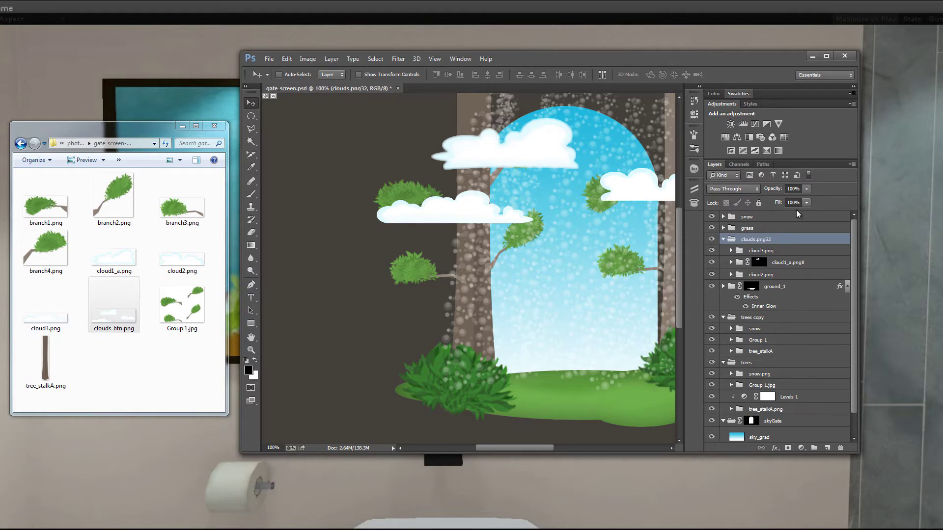
pyautogui.click(130, 325)
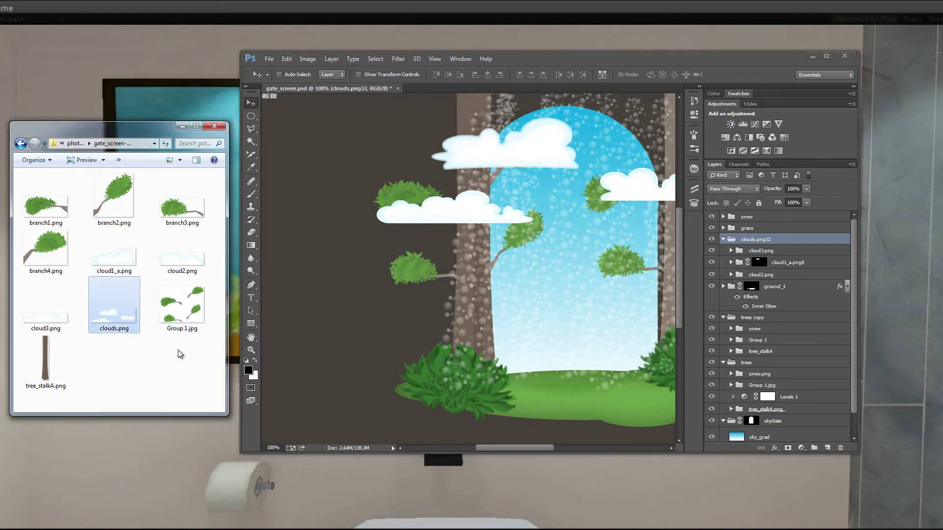
# Change the group name to clouds.png24 and inspect the regenerated clouds.png.
pyautogui.click(769, 239)
pyautogui.doubleClick(770, 240)
pyautogui.click(774, 239)
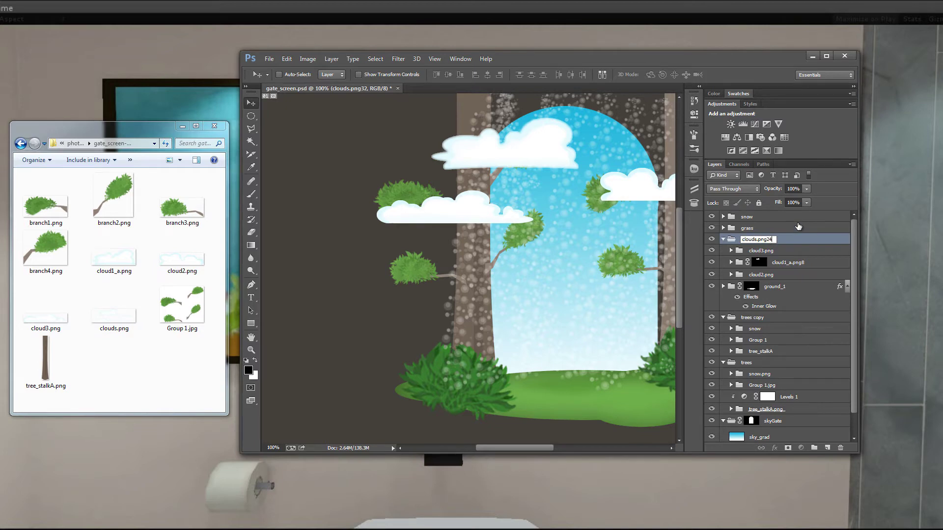
pyautogui.write('24')
pyautogui.press('Return')
pyautogui.click(132, 322)
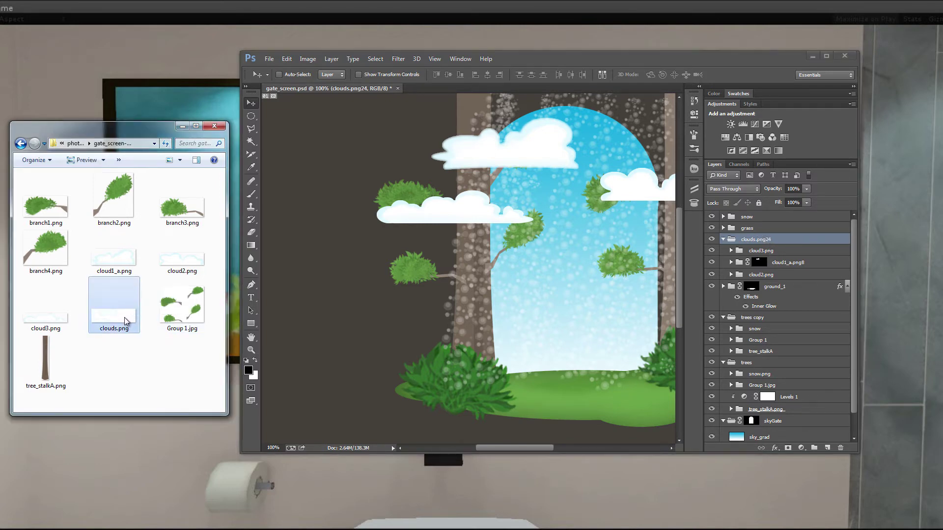
pyautogui.rightClick(127, 322)
# Preview the 24-bit clouds.png, then rename the group to clouds.png8.
pyautogui.click(184, 27)
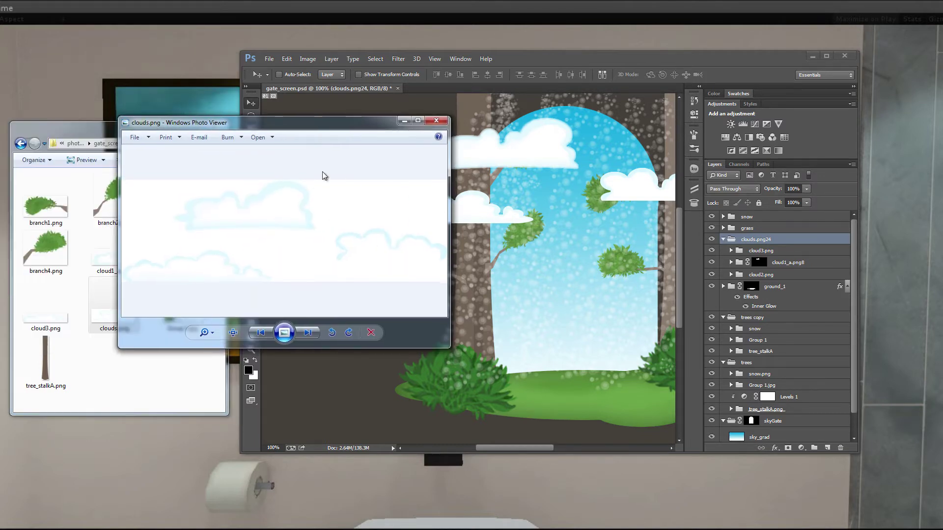
pyautogui.click(436, 121)
pyautogui.doubleClick(774, 239)
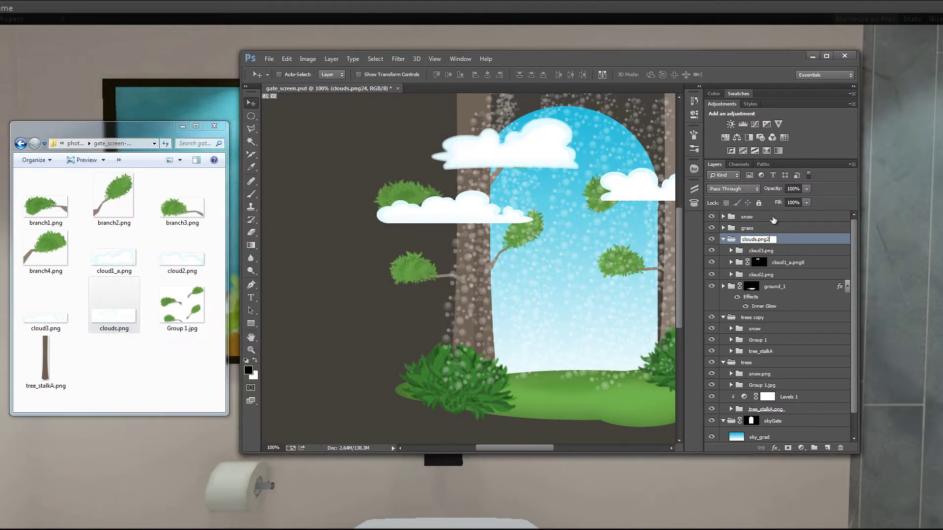
pyautogui.write('8')
pyautogui.press('Return')
# Preview the regenerated 8-bit clouds.png and close the viewer.
pyautogui.click(134, 305)
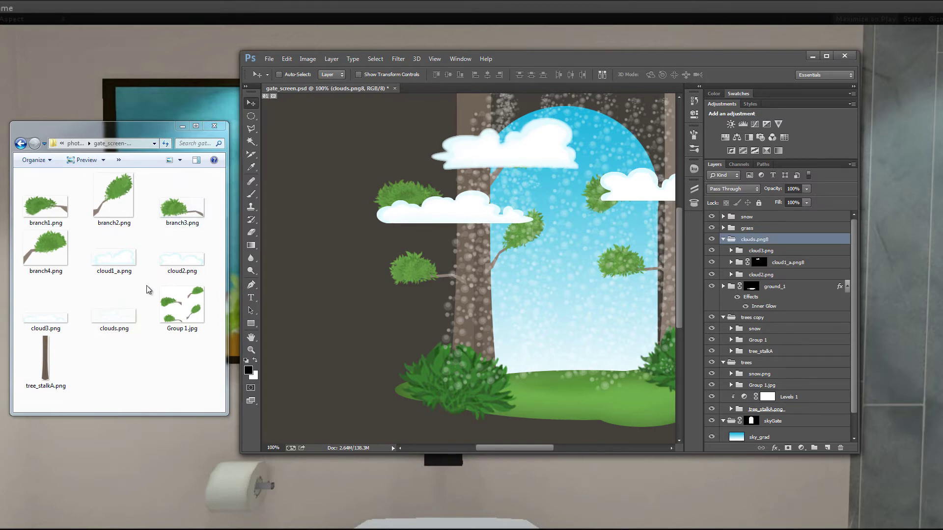
pyautogui.click(118, 318)
pyautogui.rightClick(115, 314)
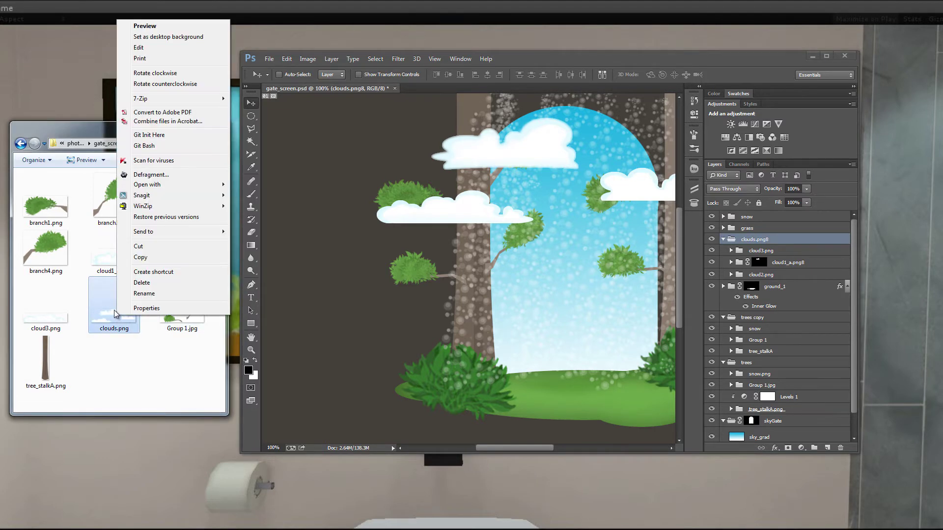
pyautogui.click(185, 26)
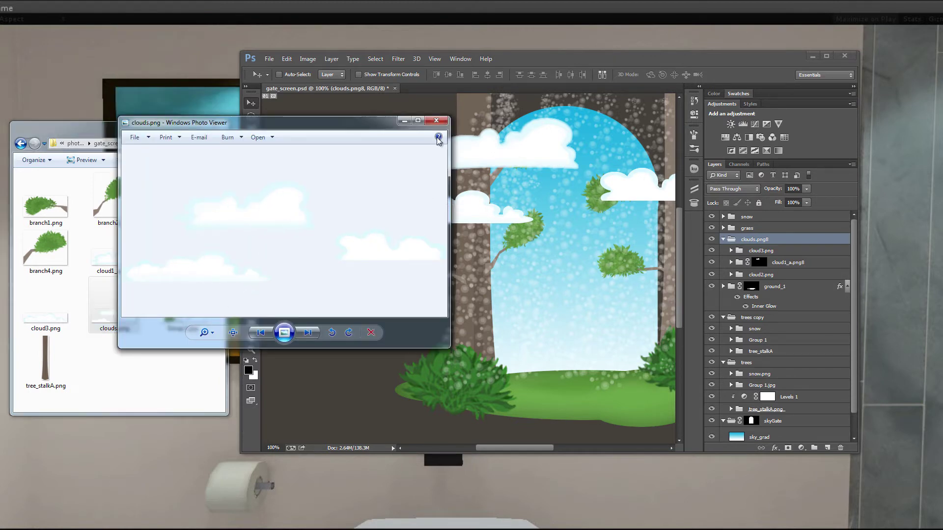
pyautogui.click(436, 121)
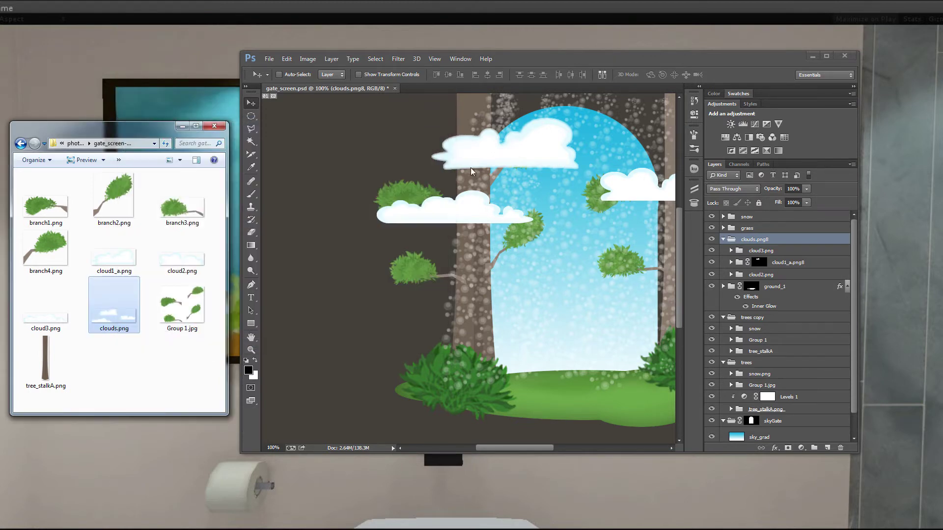
pyautogui.click(763, 240)
# Change the clouds.png8 group name to clouds.jpg9 and confirm it.
pyautogui.doubleClick(766, 240)
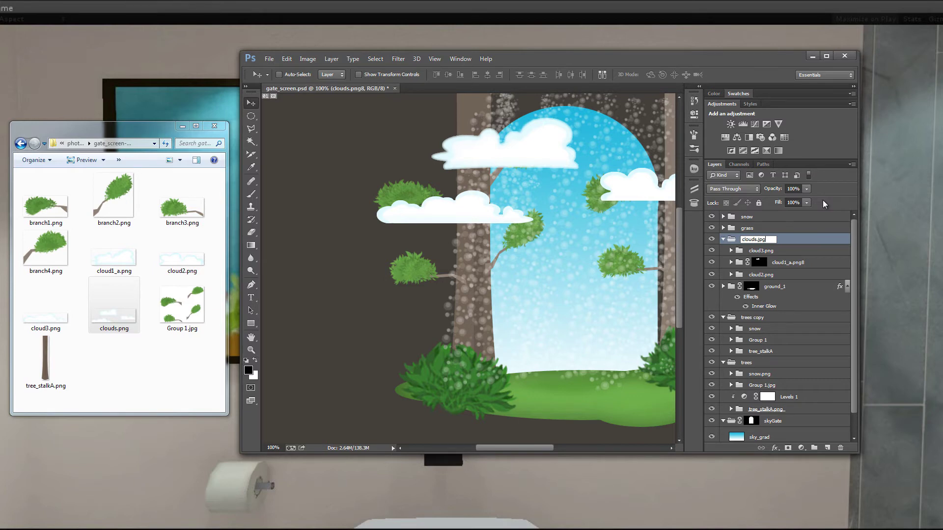
pyautogui.press('Return')
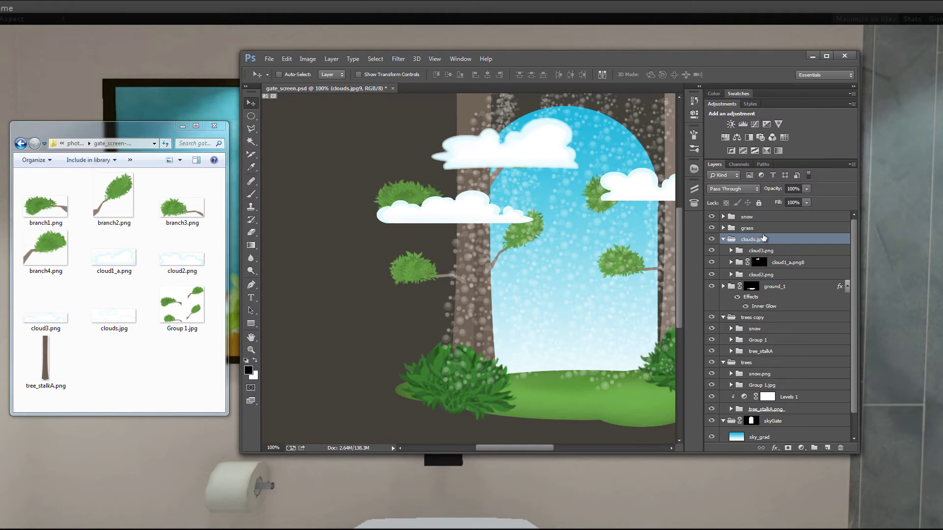
pyautogui.doubleClick(767, 243)
pyautogui.click(772, 239)
pyautogui.press('Return')
pyautogui.hotkey('ctrl', 'alt', 'shift', 's')
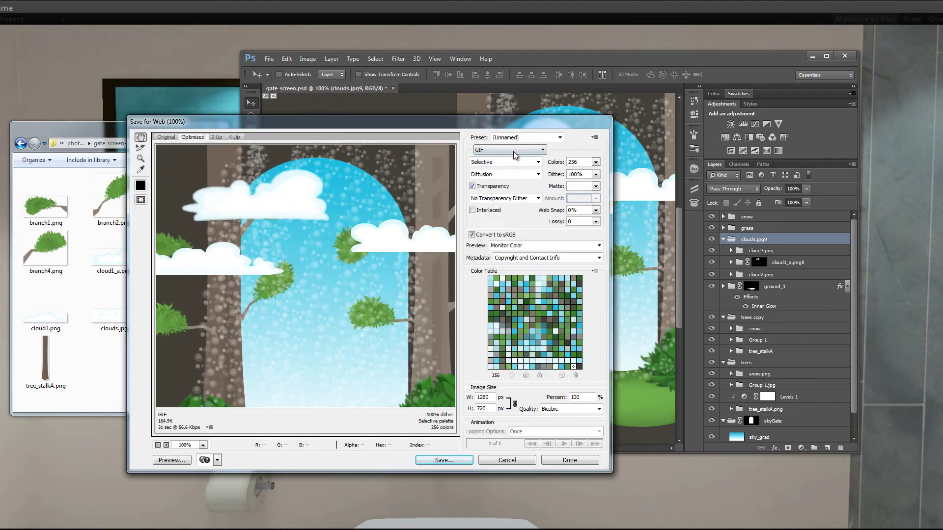
pyautogui.click(513, 150)
pyautogui.click(514, 165)
pyautogui.moveTo(392, 233); pyautogui.dragTo(294, 234)
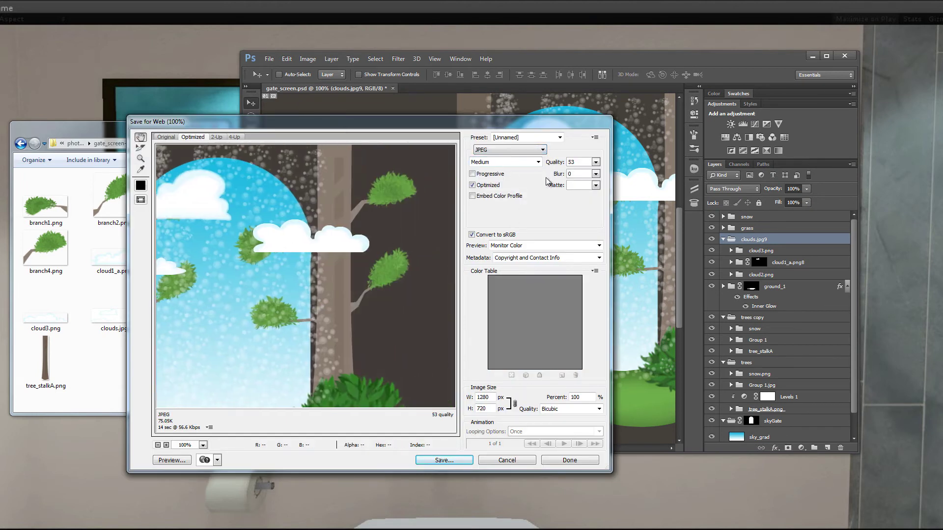
pyautogui.click(581, 161)
pyautogui.write('90')
pyautogui.moveTo(289, 285); pyautogui.dragTo(387, 285)
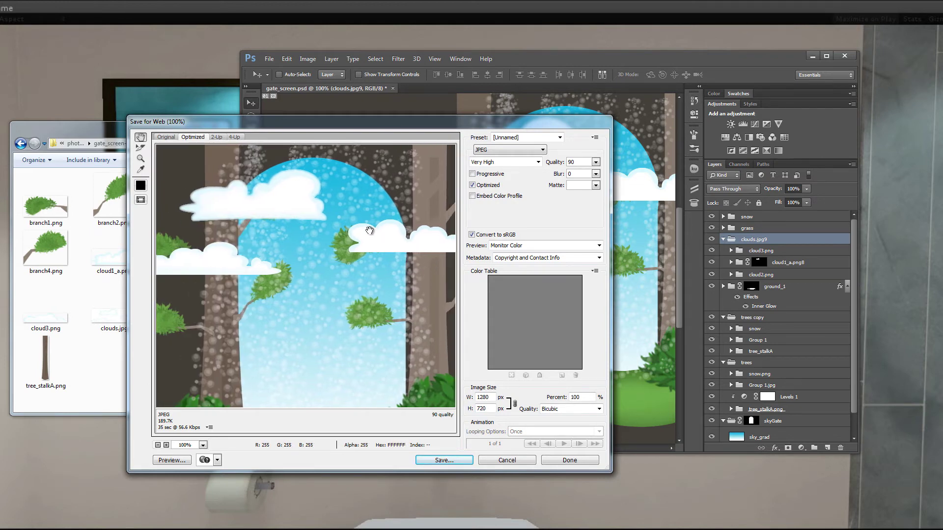
pyautogui.click(586, 162)
pyautogui.write('20')
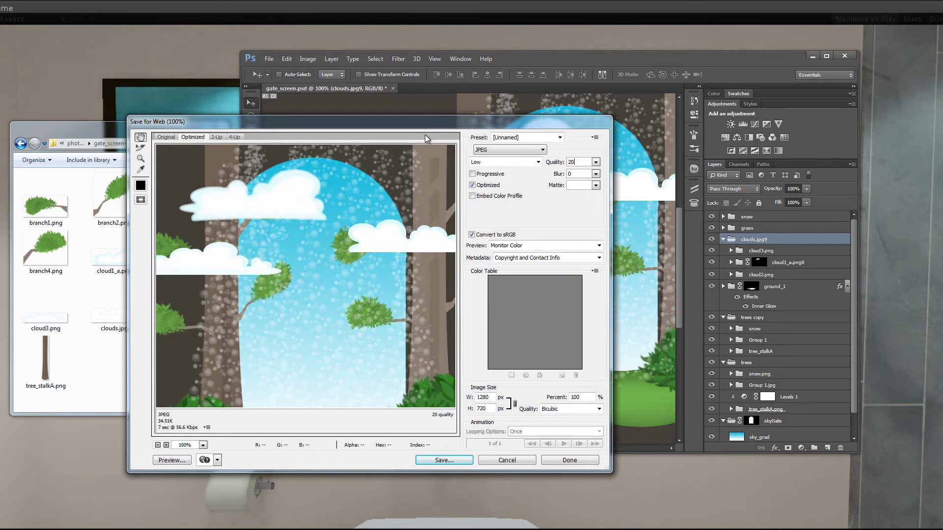
pyautogui.moveTo(339, 221); pyautogui.dragTo(379, 183)
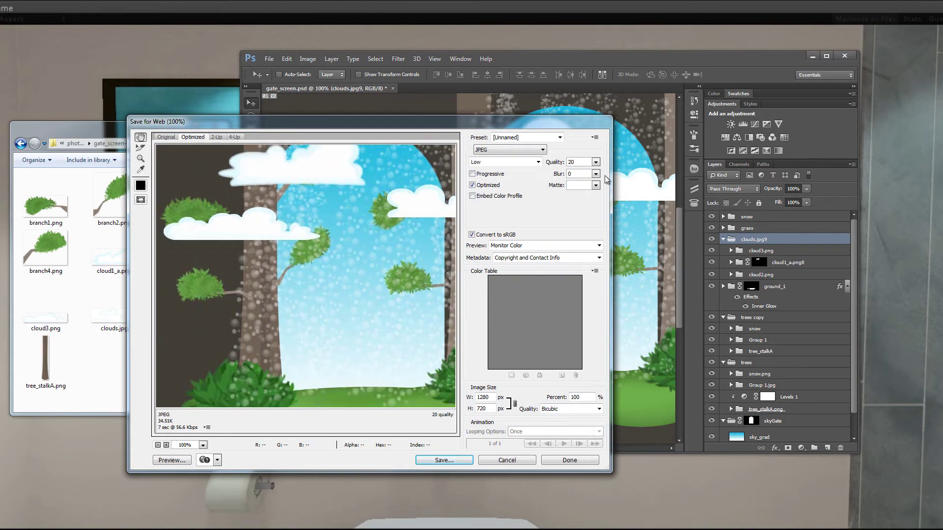
pyautogui.click(514, 466)
# Rename the clouds.jpg9 group to clouds.jpg2.
pyautogui.doubleClick(764, 240)
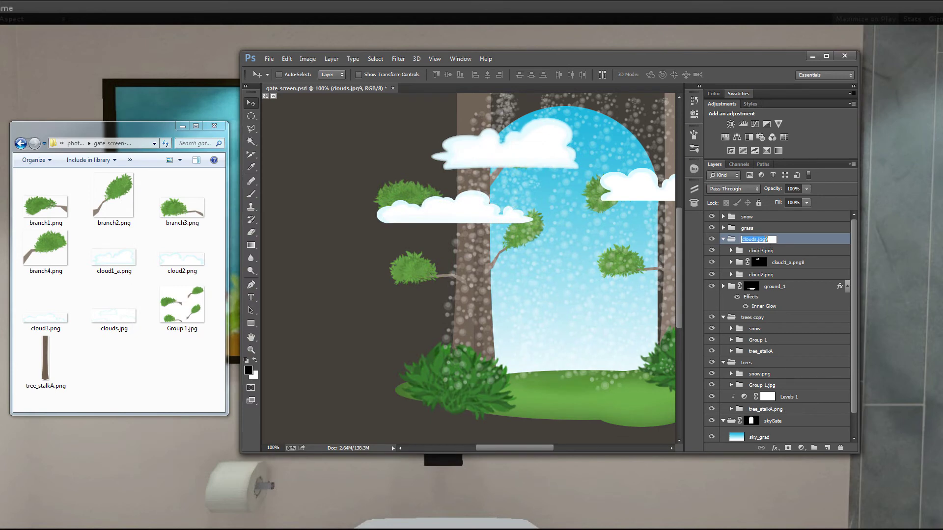
pyautogui.click(765, 240)
pyautogui.write('2')
pyautogui.press('Return')
# Open the regenerated clouds.jpg in Photo Viewer, enlarge it, then close it.
pyautogui.doubleClick(127, 314)
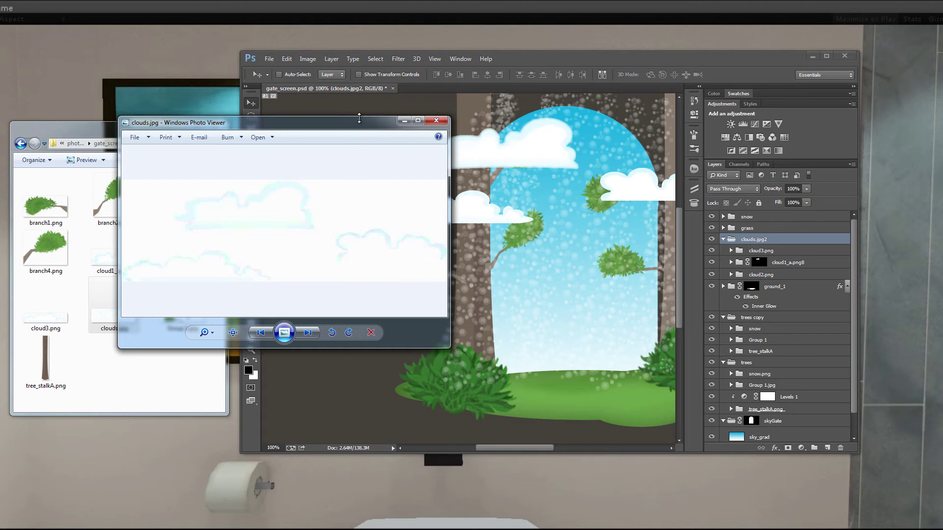
pyautogui.moveTo(359, 118); pyautogui.dragTo(390, 114)
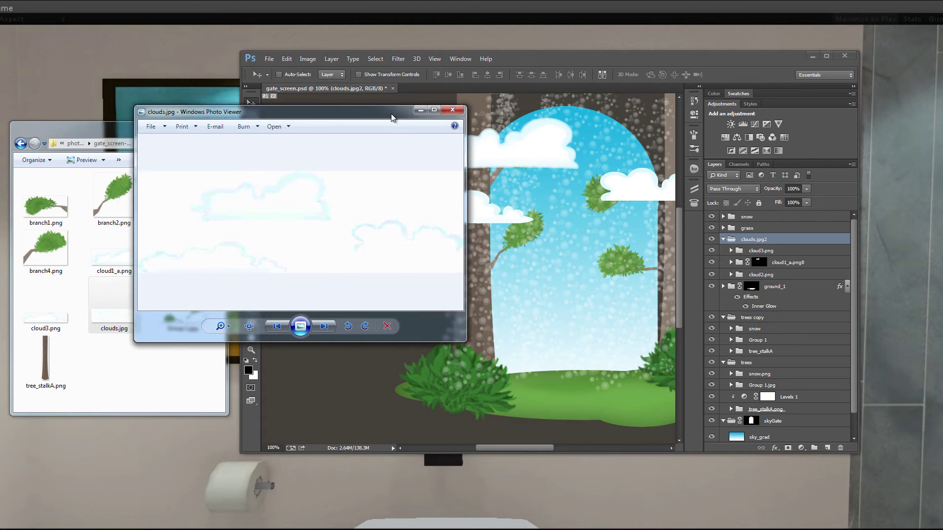
pyautogui.click(452, 110)
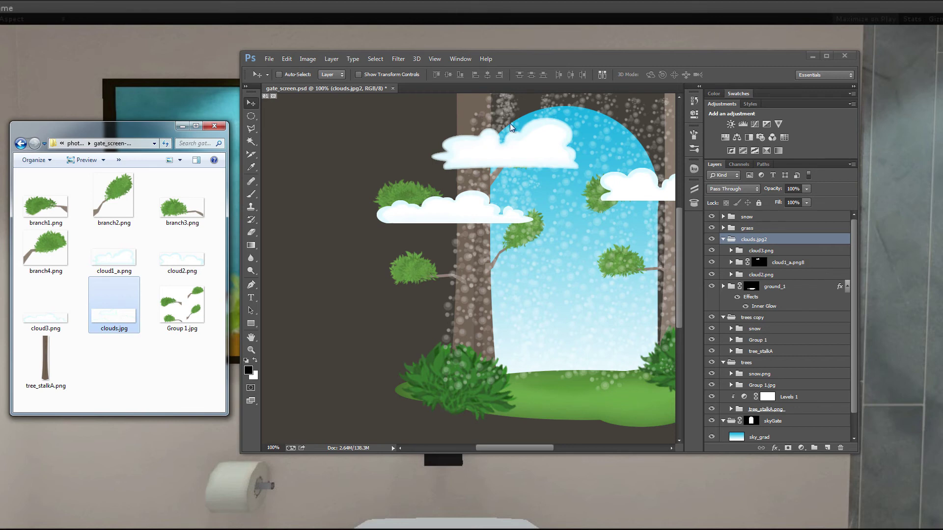
# Delete the trailing 2 so the group reads clouds.jpg, then pan to view the whole scene.
pyautogui.doubleClick(758, 240)
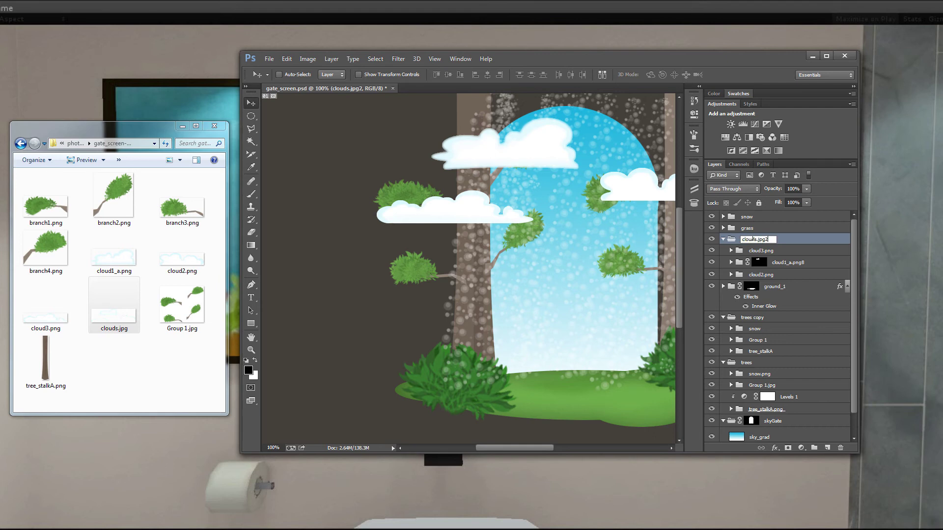
pyautogui.press('BackSpace')
pyautogui.press('Return')
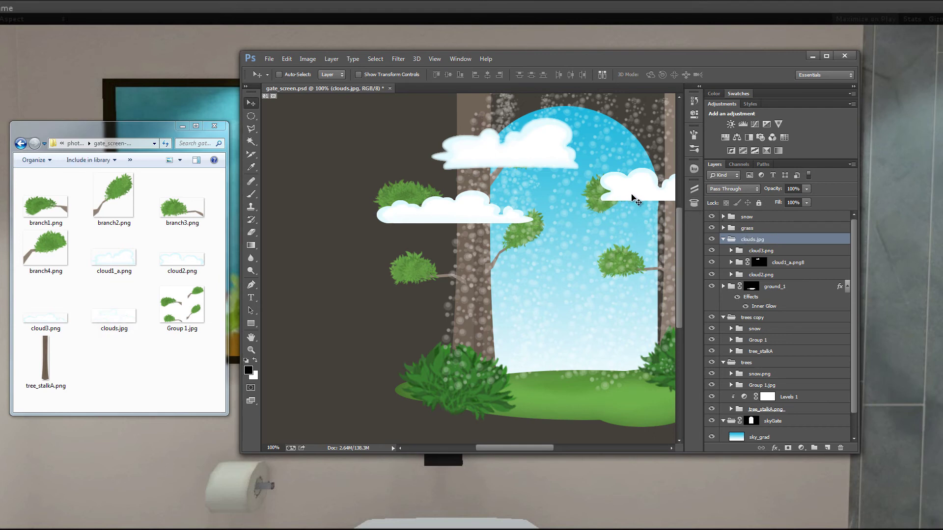
pyautogui.moveTo(631, 198); pyautogui.dragTo(527, 217)
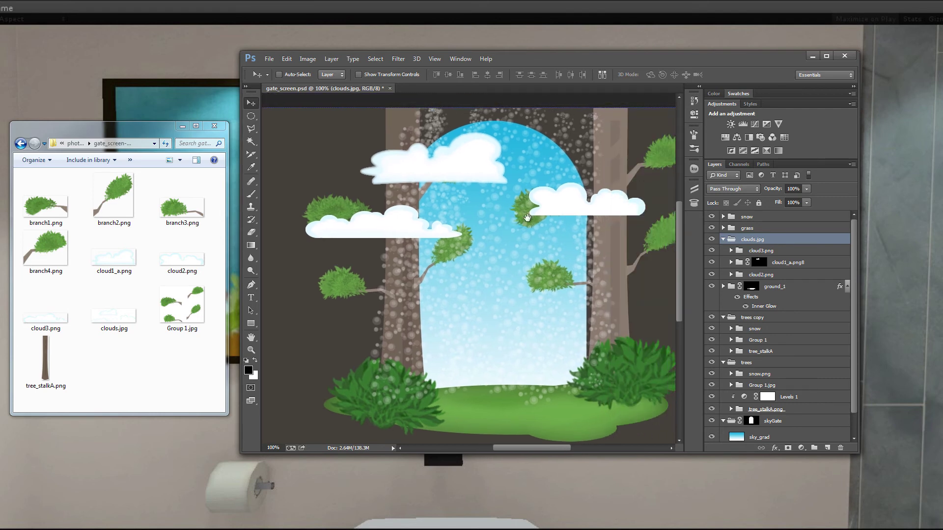